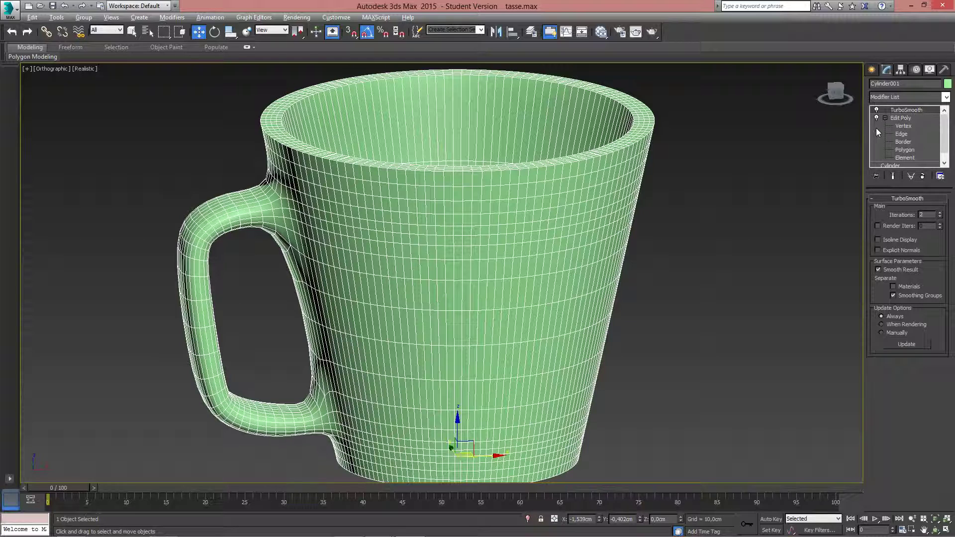
In the Edit Poly's edge mode, select the complete inner and outer edge loops of the mug's rim
left_click(901, 126)
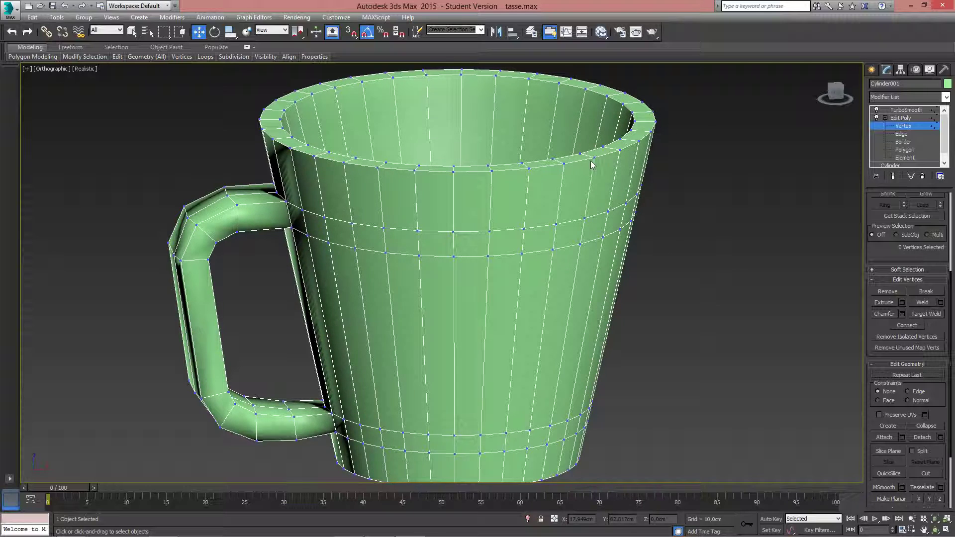
left_click(902, 135)
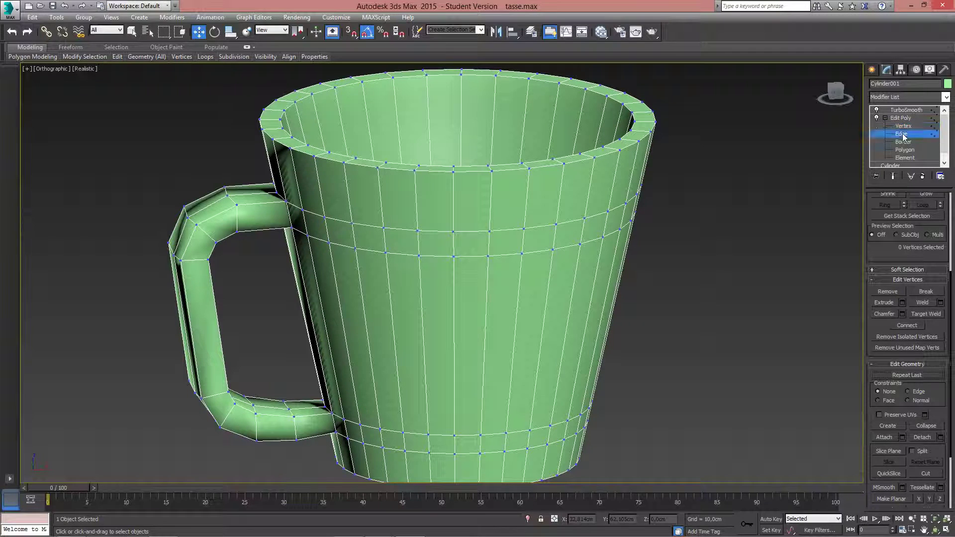
left_click(611, 154)
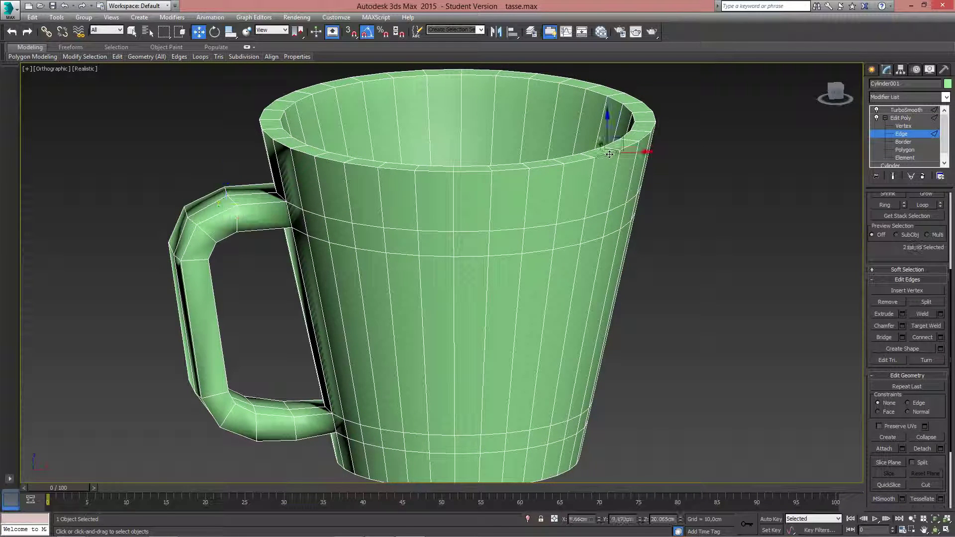
mouse_move(597, 183)
middle_mouse_down("alt")
mouse_move(614, 180)
mouse_move(600, 178)
middle_mouse_up("alt")
left_click(604, 175, "ctrl")
scroll(914, 308, "up", 5)
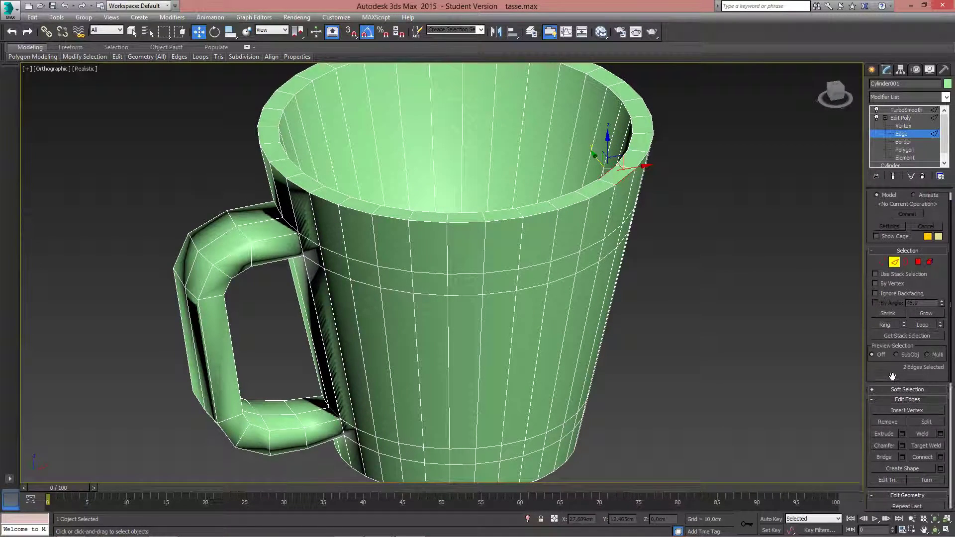
scroll(930, 294, "down", 1)
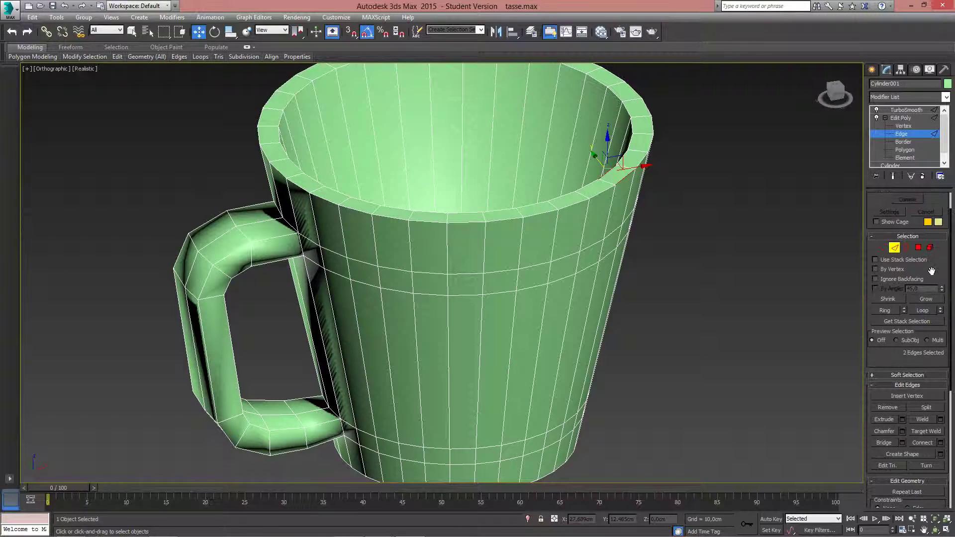
left_click(926, 311)
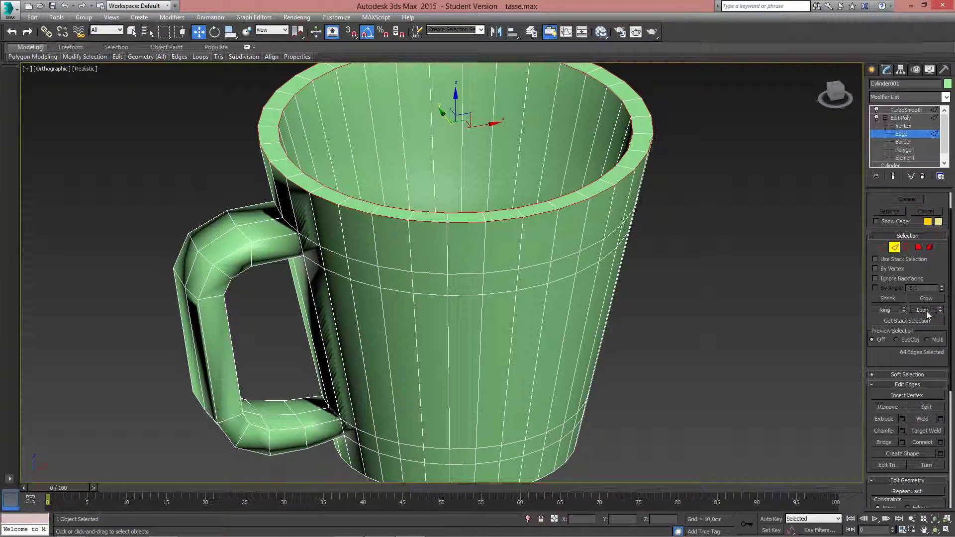
Add the edges around the upper joint between handle and mug body to the edge selection
middle_click_drag(644, 197, 675, 184)
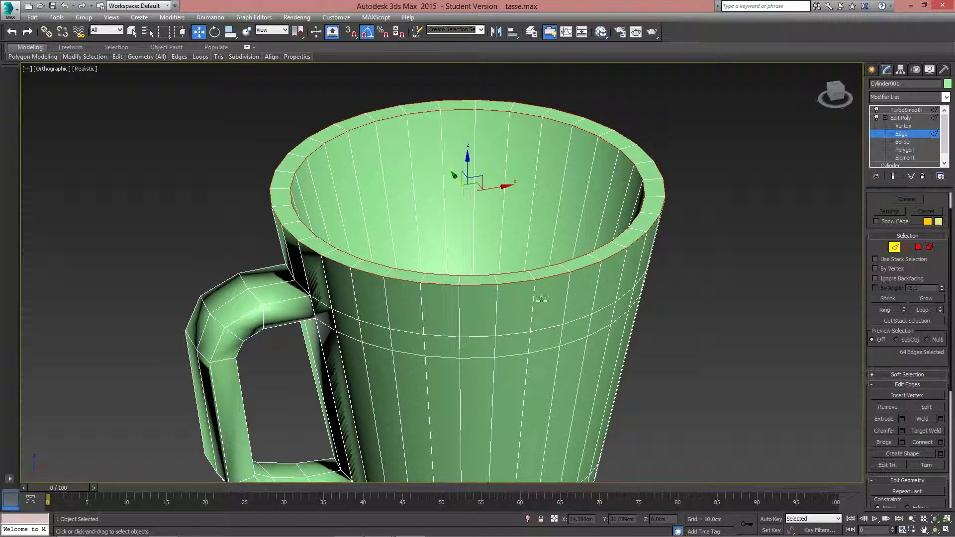
middle_click_drag(383, 180, 402, 164)
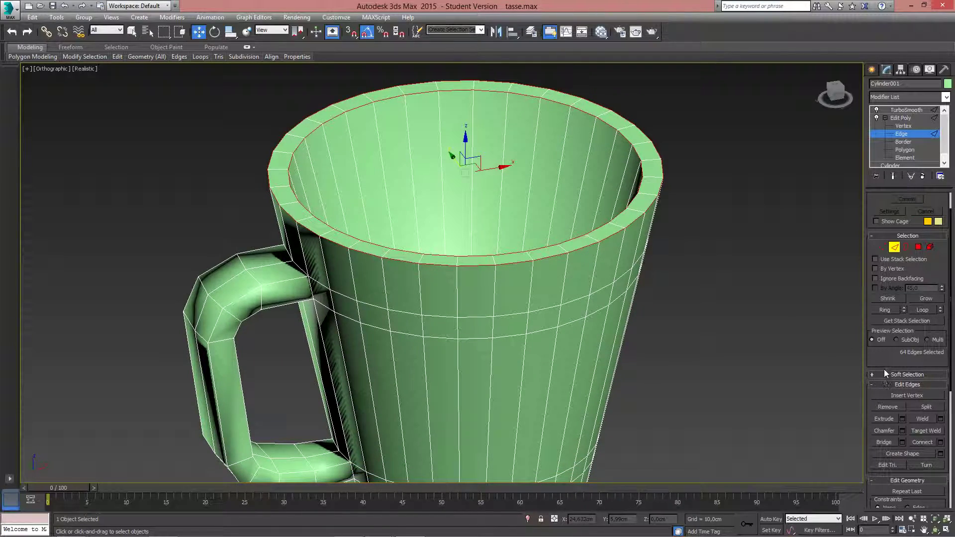
left_click_drag(886, 364, 886, 328)
middle_click_drag(443, 301, 496, 274, "alt")
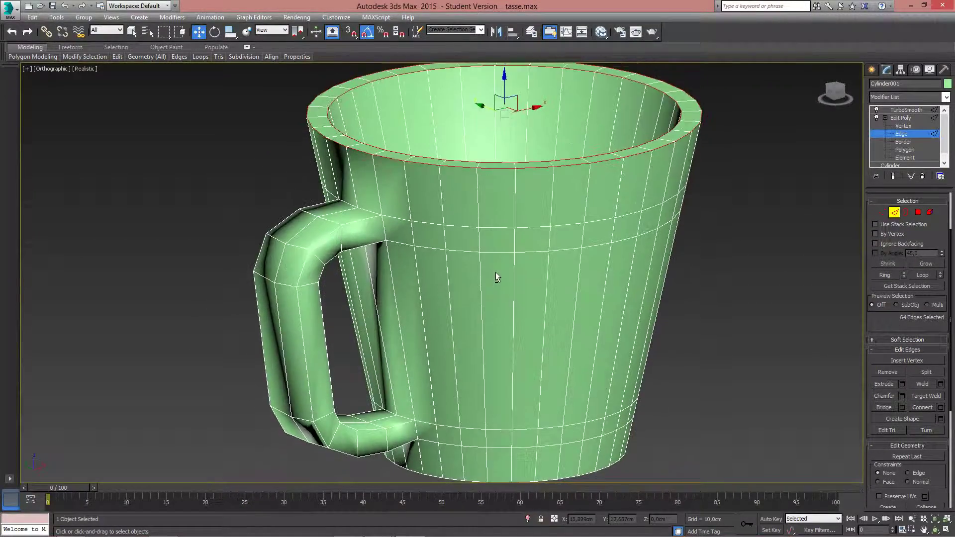
left_click(365, 211, "ctrl")
left_click(384, 227, "ctrl")
middle_click_drag(387, 265, 538, 203, "alt")
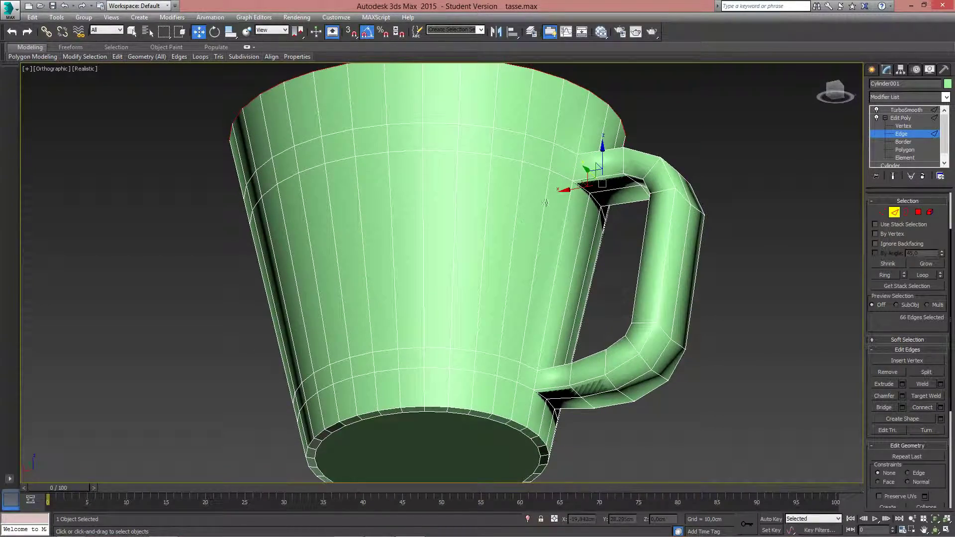
left_click(587, 194, "ctrl")
left_click(585, 192, "ctrl")
left_click(580, 188, "ctrl")
Add the remaining edges around the handle's joints with the mug body to the selection
middle_click_drag(580, 188, 710, 275, "alt")
left_click(470, 254, "ctrl")
left_click(546, 325, "ctrl")
left_click(562, 318, "ctrl")
left_click(477, 256, "ctrl")
left_click(477, 261, "ctrl")
left_click(479, 266, "ctrl")
left_click(508, 293, "ctrl")
scroll(672, 300, "down", 5)
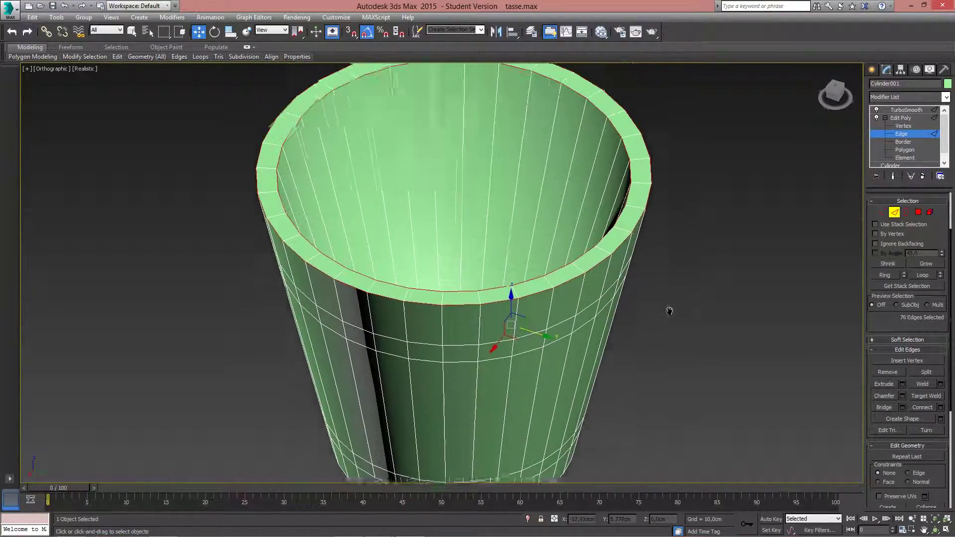
Chamfer the selected rim and handle-joint edges with an amount of 0,2 cm
middle_click_drag(659, 324, 571, 305, "alt")
left_click_drag(891, 326, 893, 280)
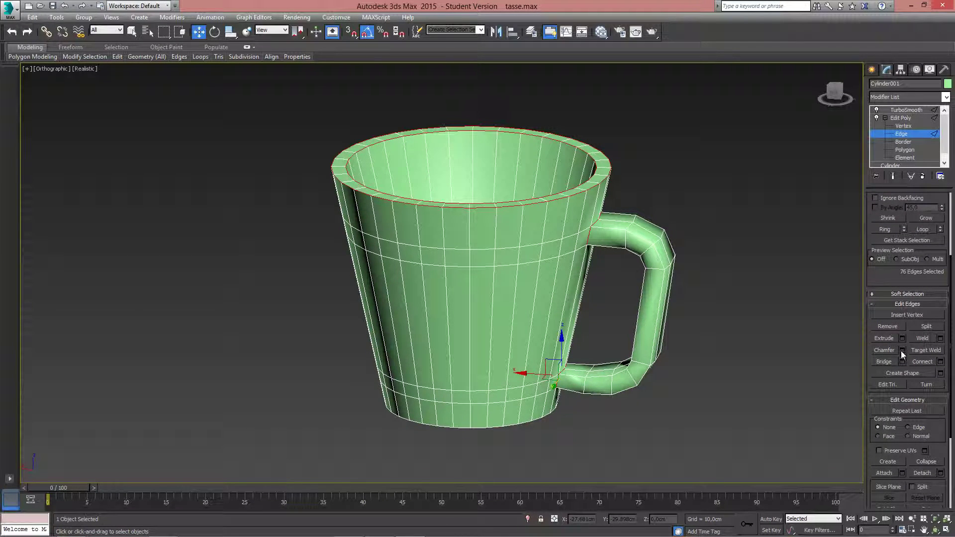
left_click_drag(898, 285, 898, 239)
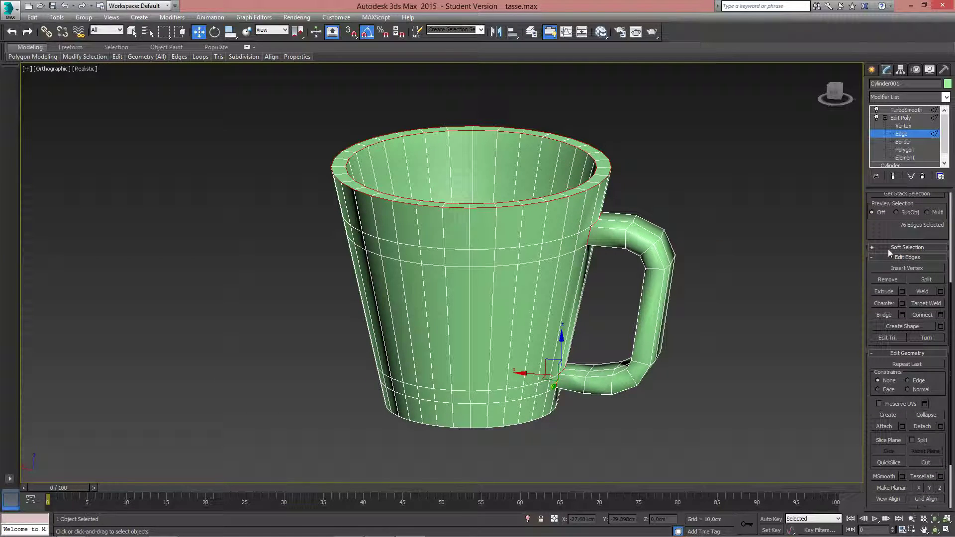
left_click(903, 304)
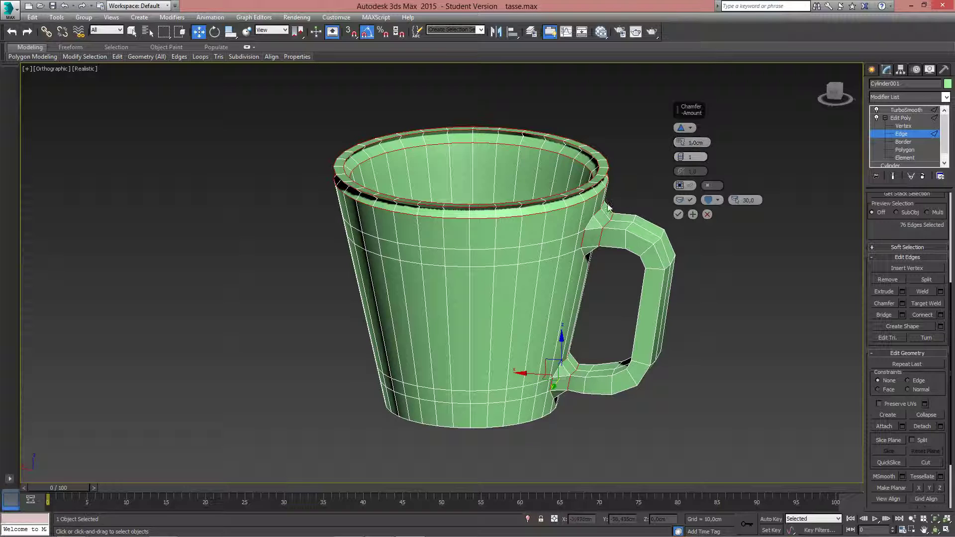
scroll(541, 200, "up", 3)
middle_click_drag(541, 200, 541, 219)
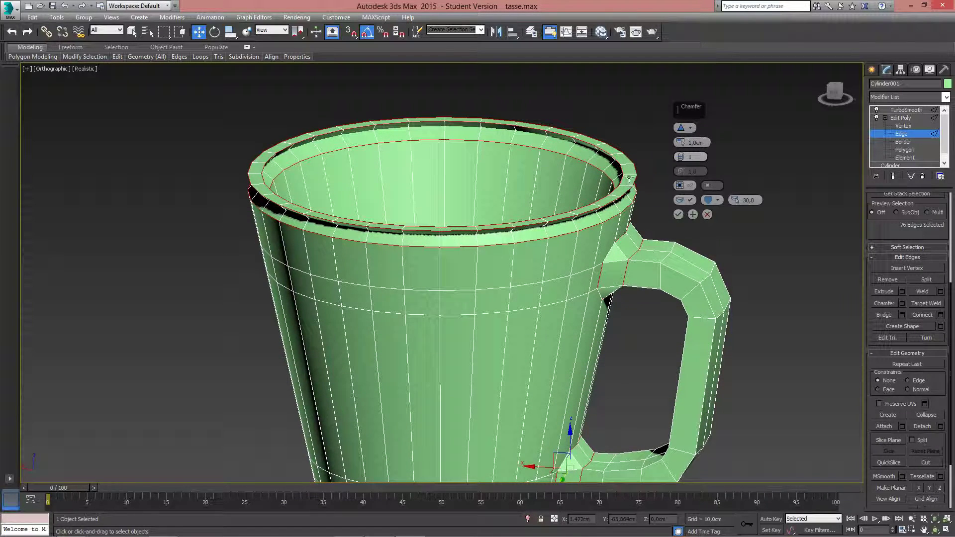
left_click_drag(680, 142, 674, 157)
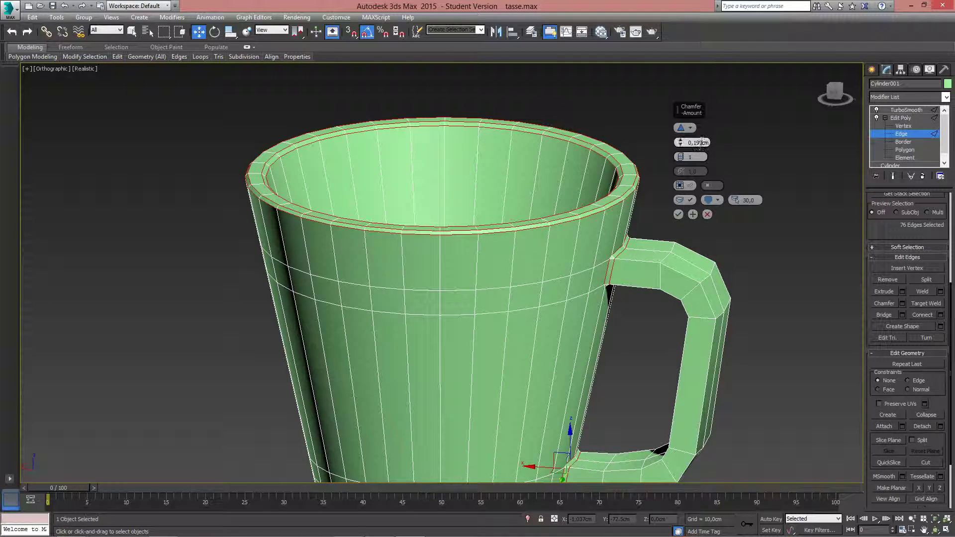
type("0,2")
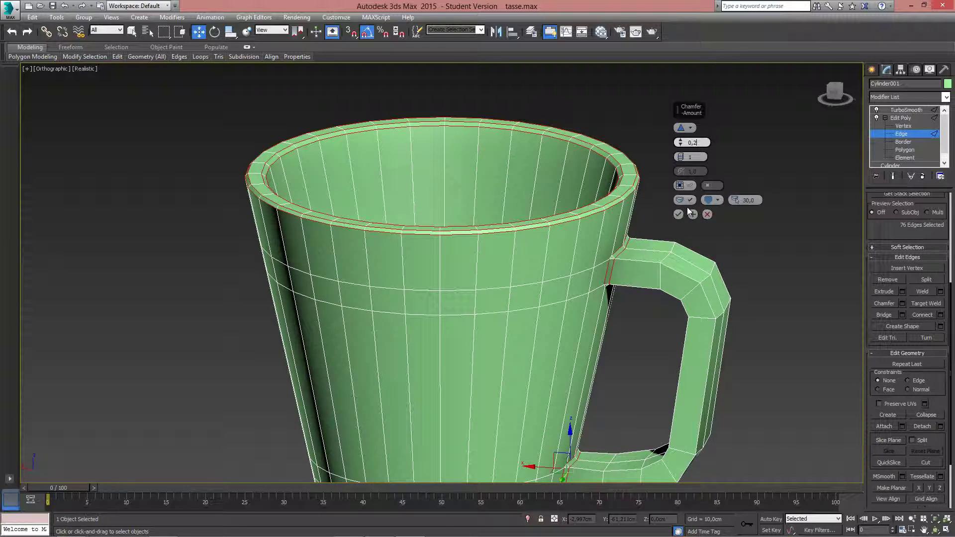
key("Return")
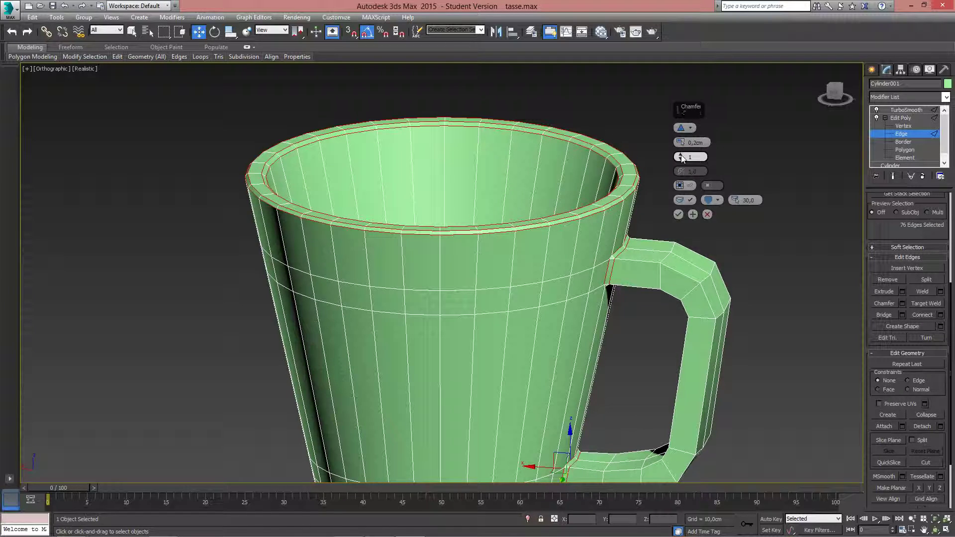
Try three segments in the edge chamfer preview and return to one segment
left_click(682, 159)
left_click(683, 159)
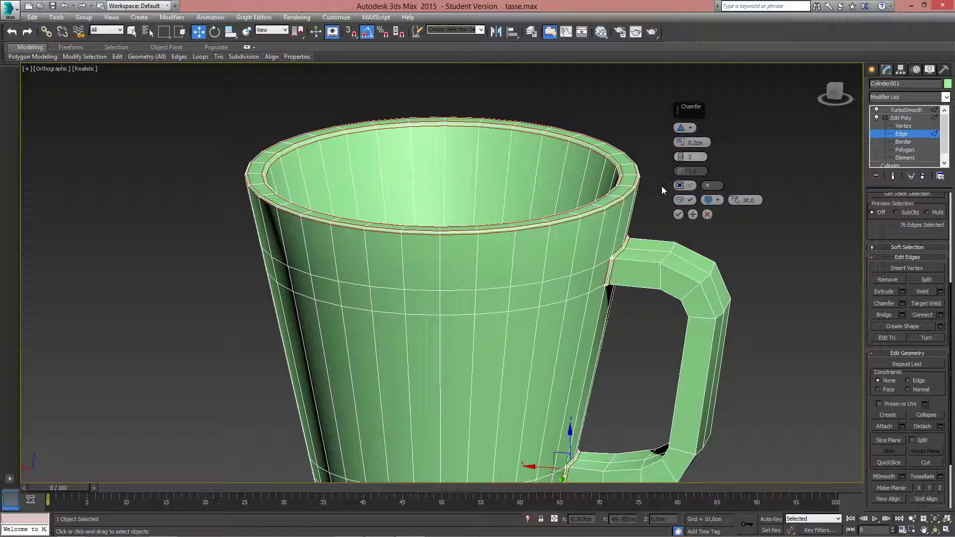
mouse_move(639, 188)
middle_mouse_down()
mouse_move(579, 185)
mouse_move(649, 180)
middle_mouse_up()
scroll(579, 185, "up", 5)
scroll(649, 180, "down", 3)
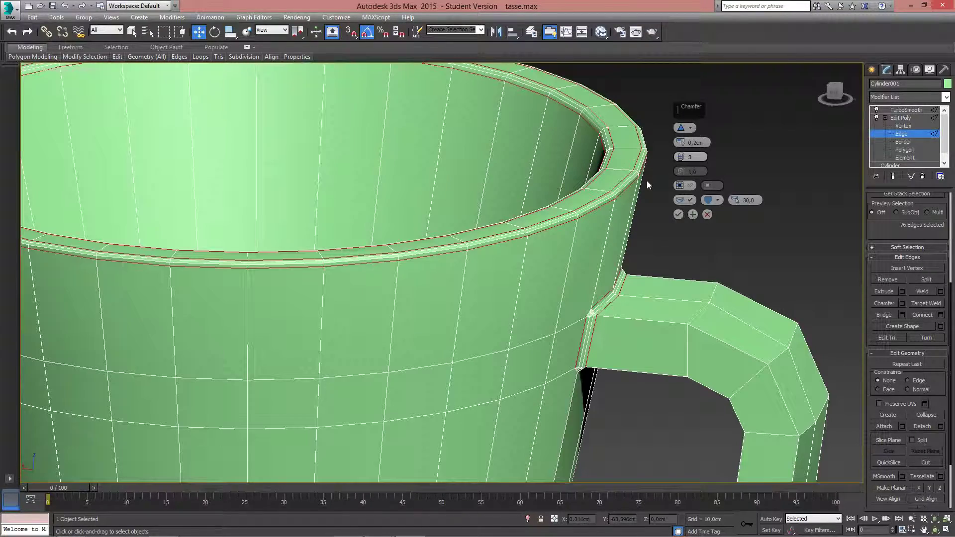
left_click(680, 159)
left_click(681, 160)
Apply the chamfer to the rim and handle-joint edges and return to the TurboSmooth level of the mug
middle_click_drag(574, 172, 614, 210)
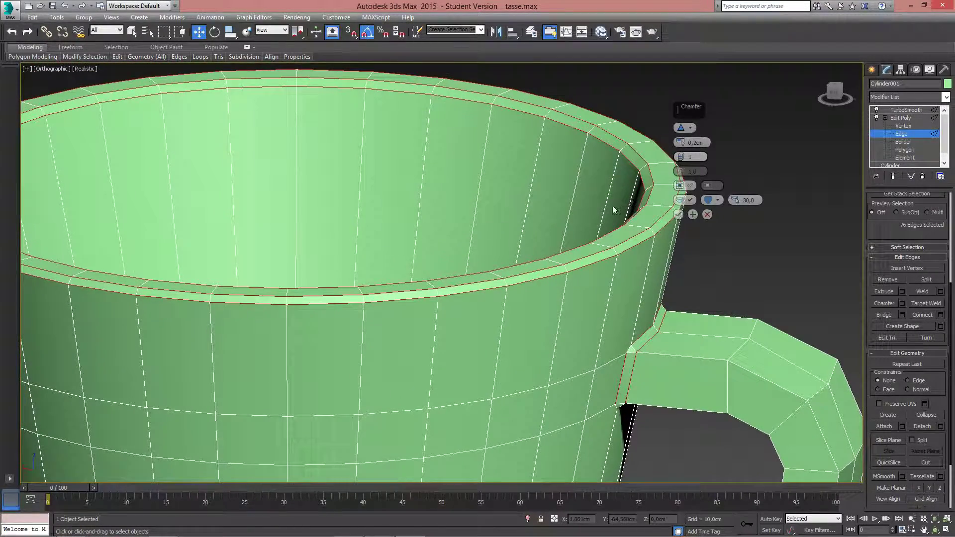
left_click(678, 215)
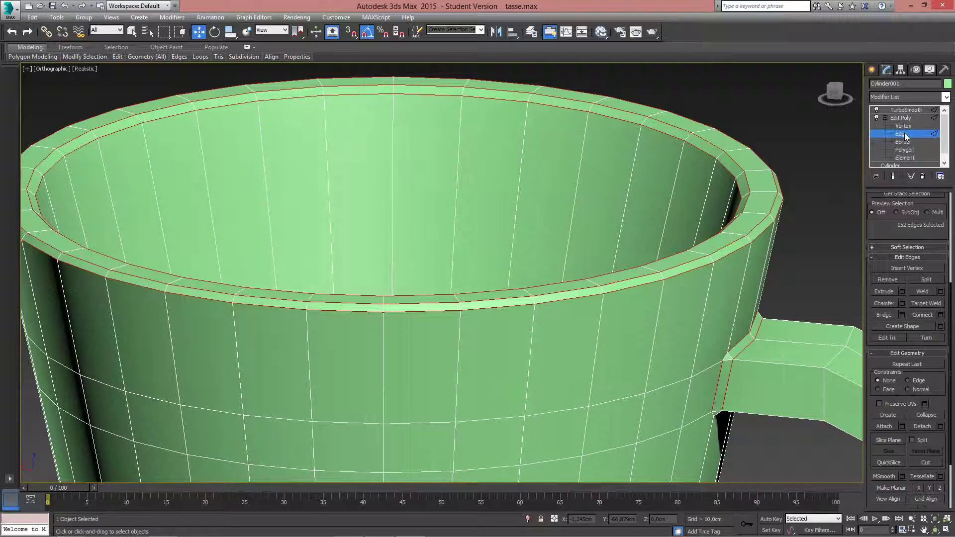
left_click(904, 122)
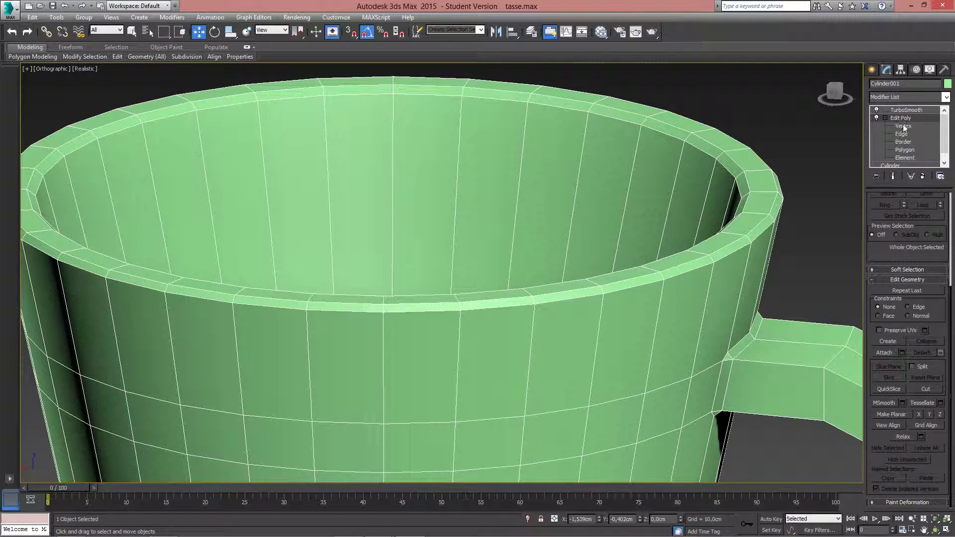
left_click(900, 110)
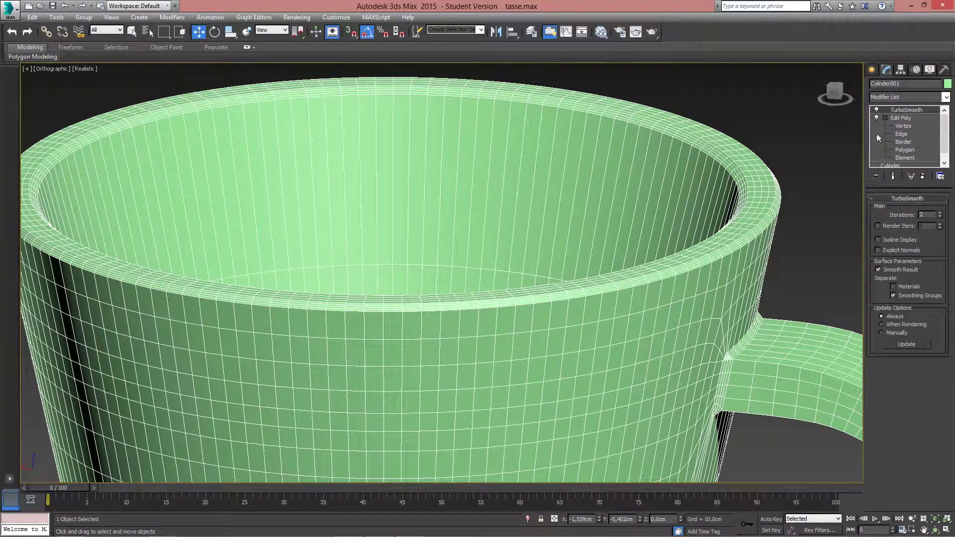
middle_click_drag(623, 218, 623, 194)
scroll(624, 194, "down", 6)
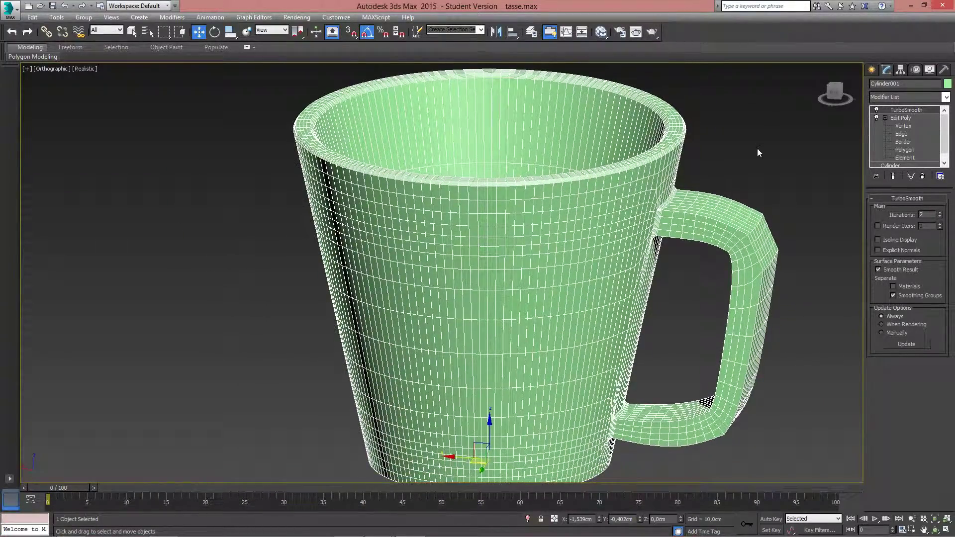
Examine the smoothed mug's shading and handle from both sides, with and without the mug selected
left_click(761, 188)
left_click(658, 195)
middle_click_drag(658, 195, 398, 169, "alt")
left_click(696, 182)
key("z")
left_click(550, 192)
left_click(295, 154)
middle_click_drag(296, 153, 300, 153, "alt")
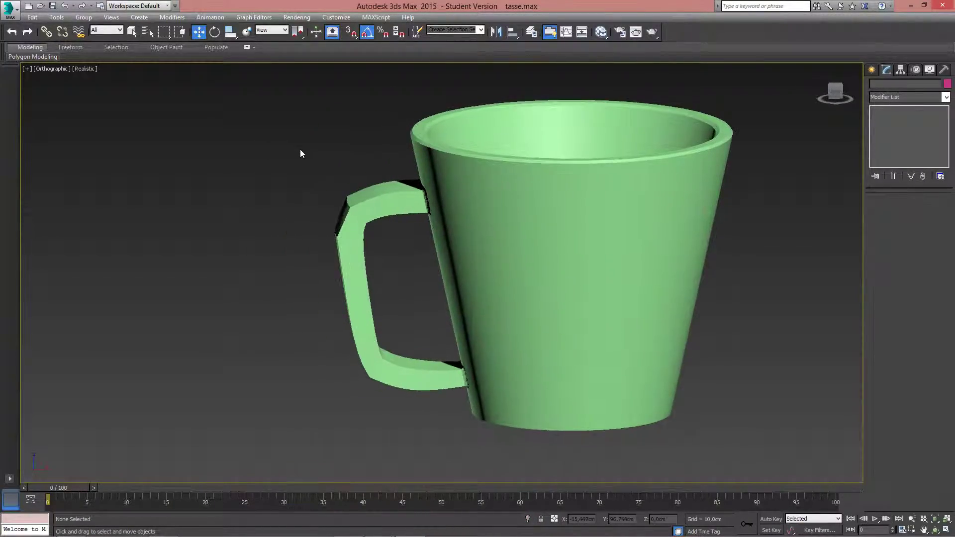
left_click(457, 179)
middle_click_drag(459, 179, 558, 178, "alt")
In the Edit Poly's polygon mode, select all body and handle polygons from the front view, leaving out the rim's top
left_click(905, 150)
left_click(843, 98)
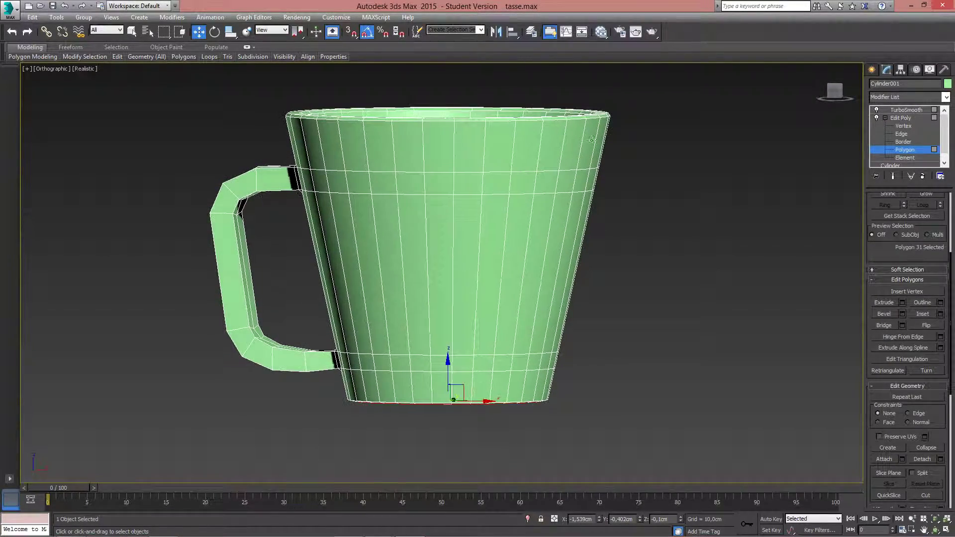
left_click_drag(697, 139, 54, 418)
left_click_drag(891, 324, 895, 166)
scroll(904, 425, "down", 3)
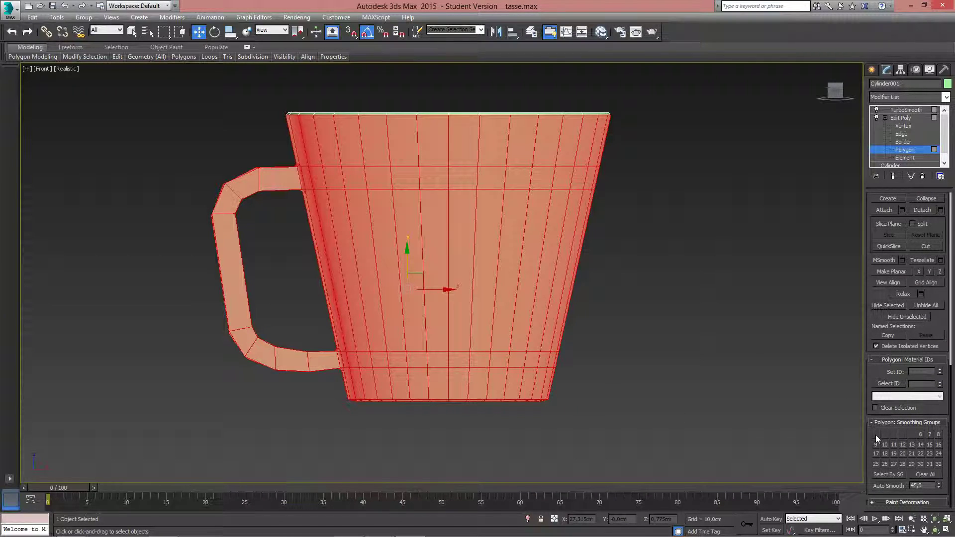
Assign only smoothing group 1 to the selected body and handle polygons
left_click(876, 434)
left_click(885, 435)
left_click(903, 435)
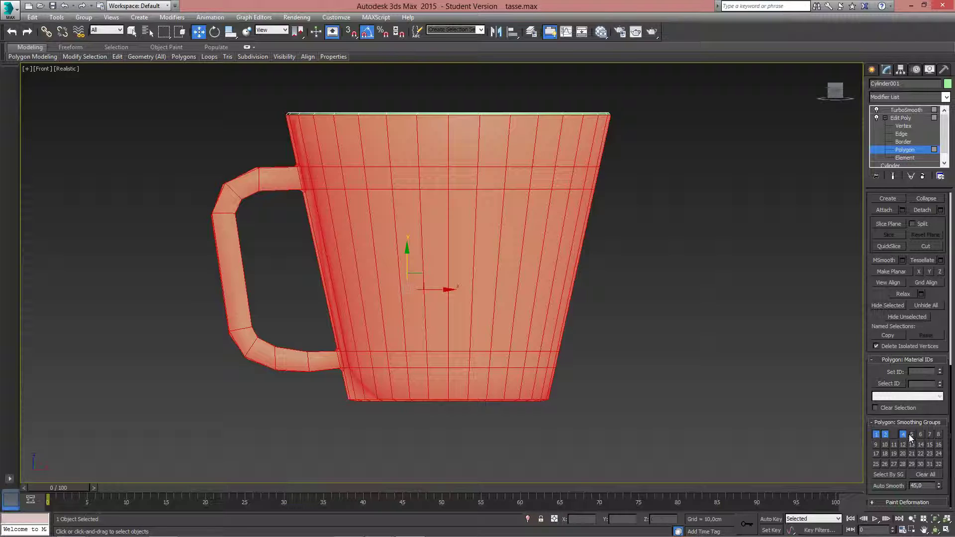
left_click(885, 434)
left_click(894, 435)
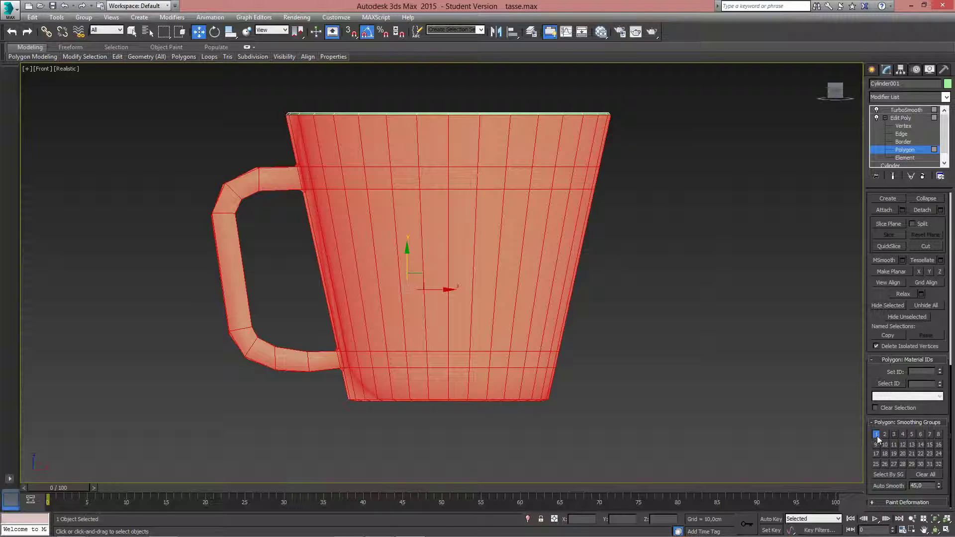
left_click(876, 434)
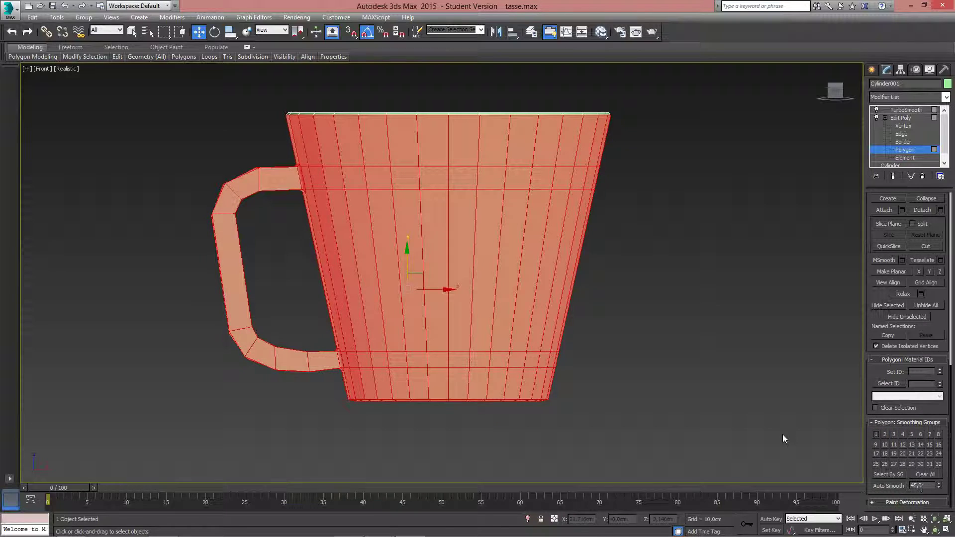
left_click(876, 434)
Invert the polygon selection and assign only smoothing group 2 to the rim's polygons
middle_click_drag(727, 194, 721, 230, "alt")
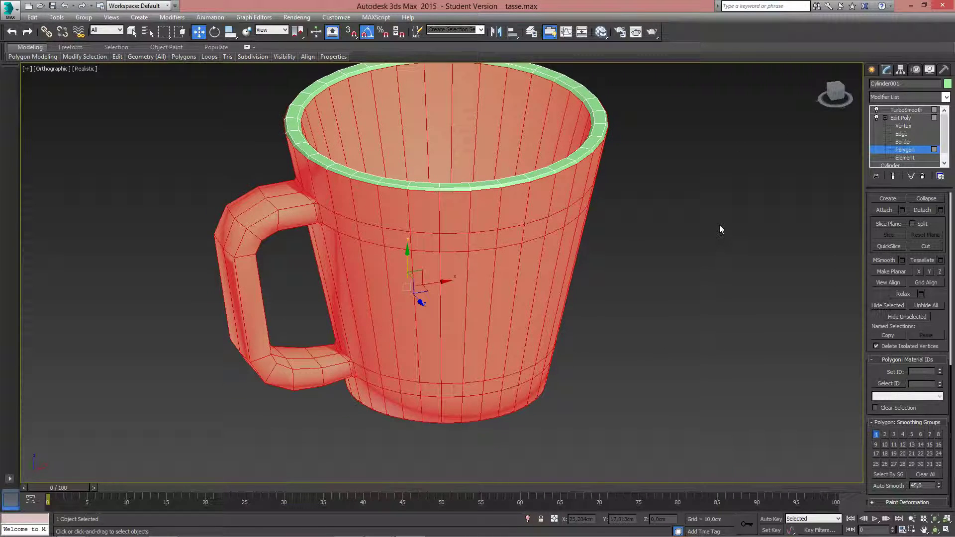
key("ctrl+i")
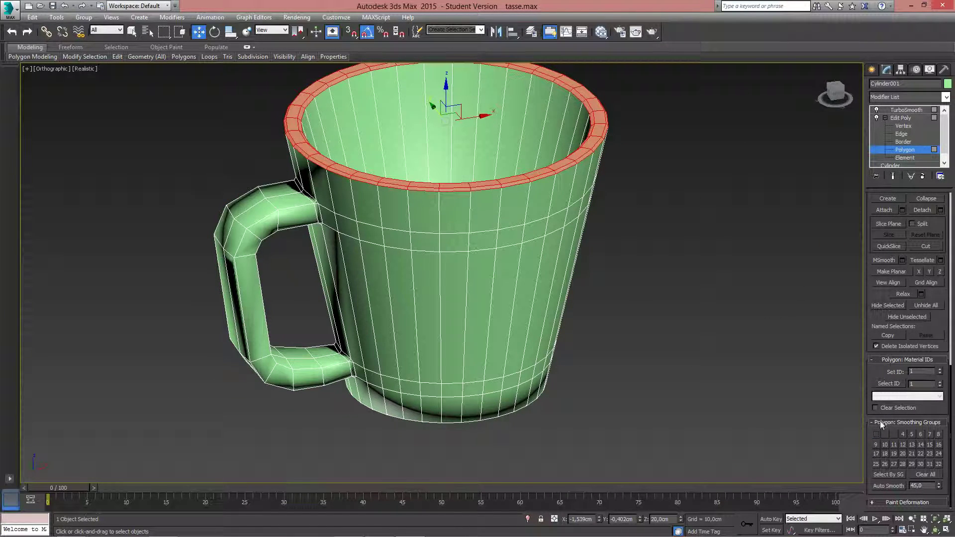
left_click(876, 435)
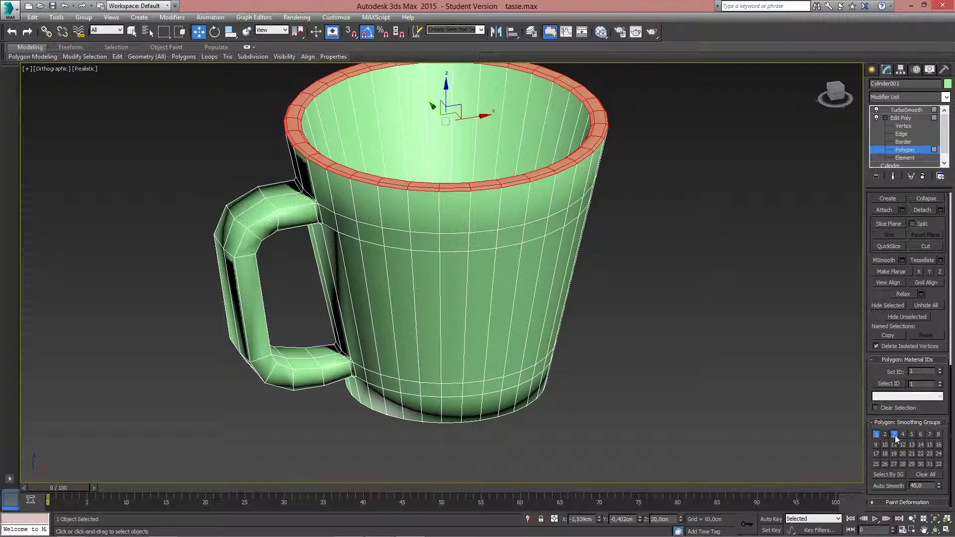
left_click(885, 434)
middle_click_drag(712, 229, 711, 265)
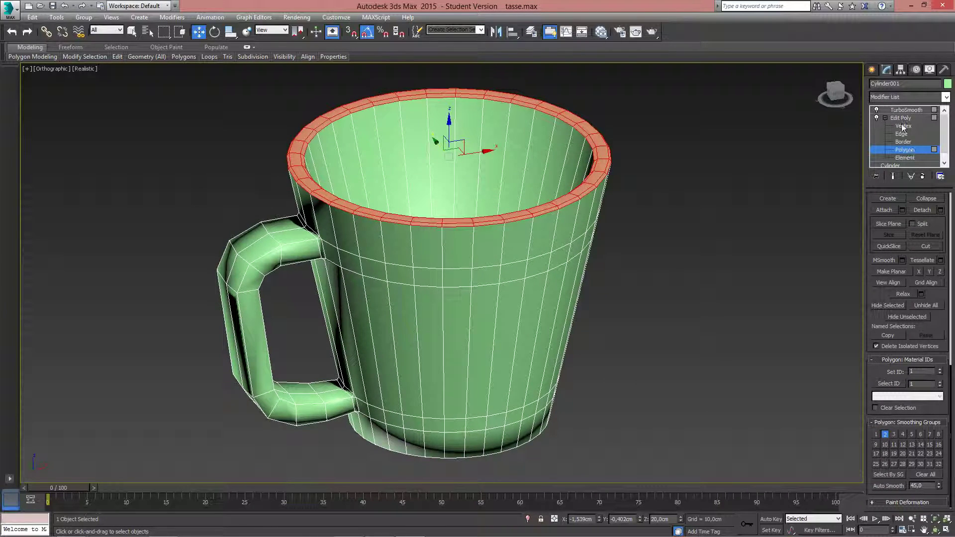
Leave polygon mode for the TurboSmooth level and examine the smoothed mug from the handle's other side
left_click(903, 118)
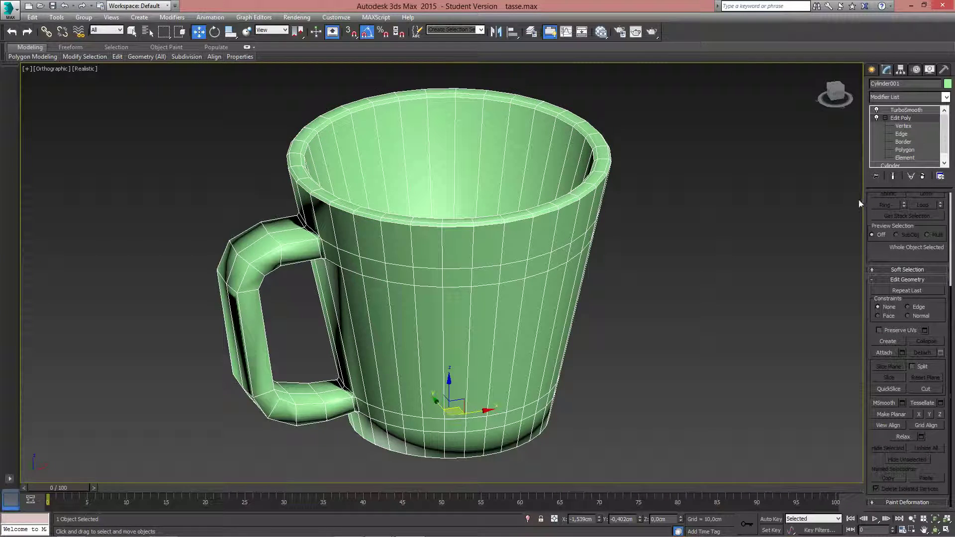
left_click(903, 109)
left_click(704, 219)
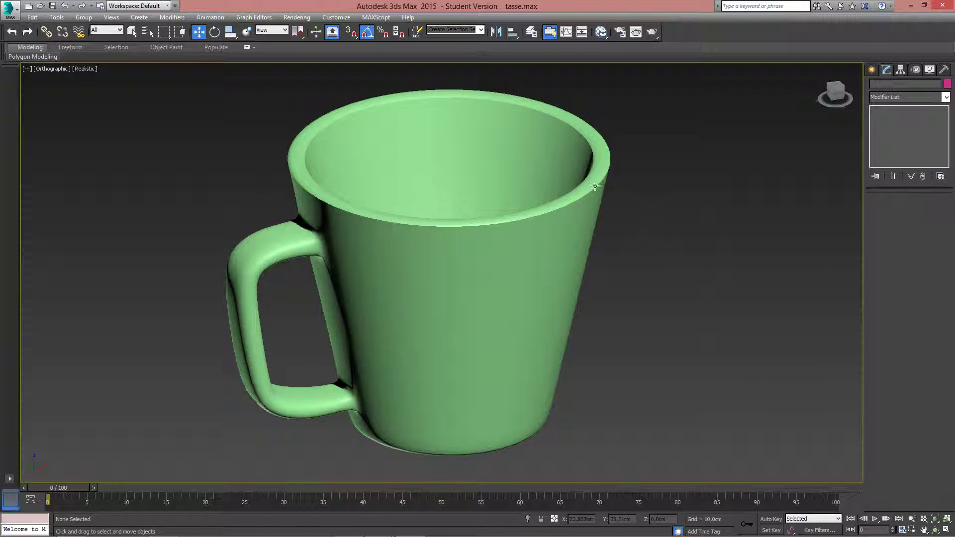
middle_click_drag(629, 215, 694, 268, "alt")
left_click(559, 206)
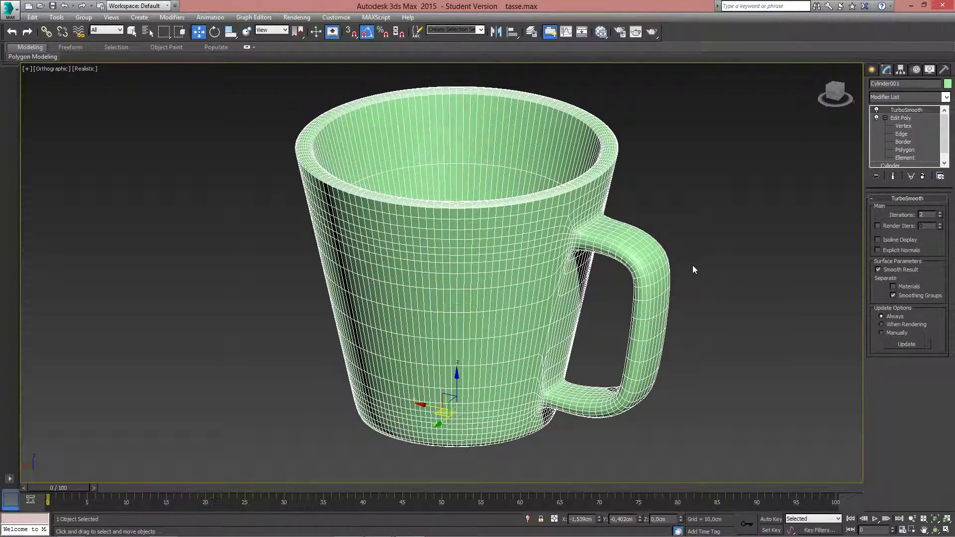